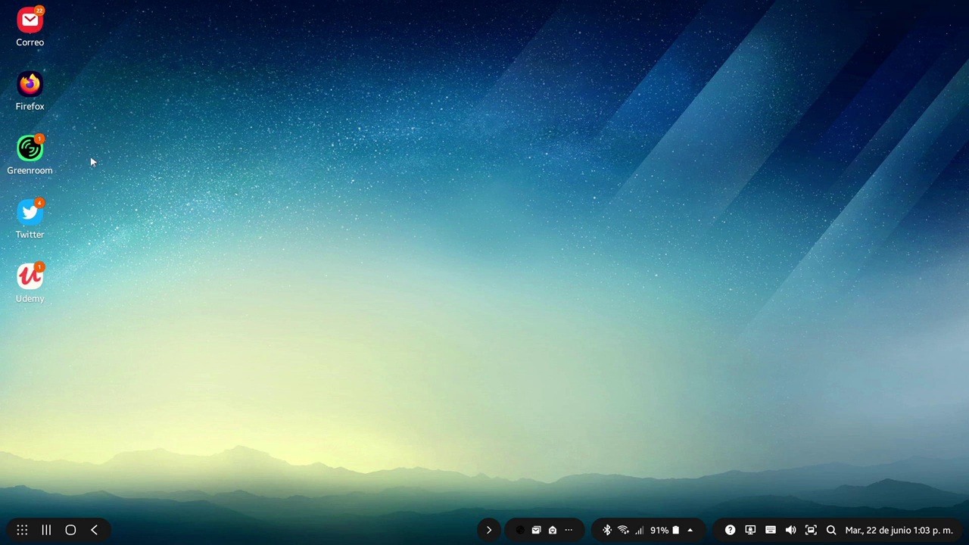
Launch Spotify Greenroom from its icon on the Samsung DeX desktop
left_click(31, 151)
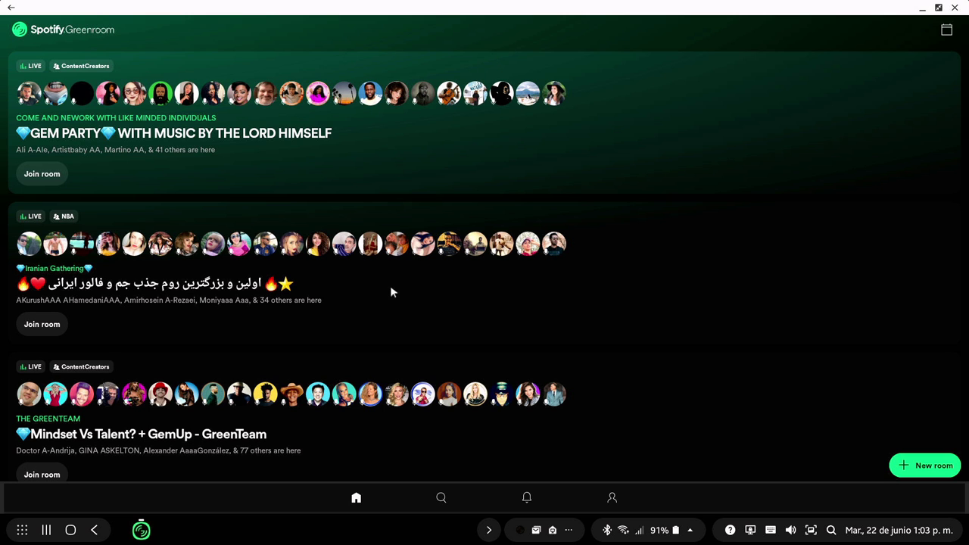
View your profile: 136 gems, 14 following, 8 followers, and the NBA, NFL and Welcome clubs
scroll(203, 340, "down", 3)
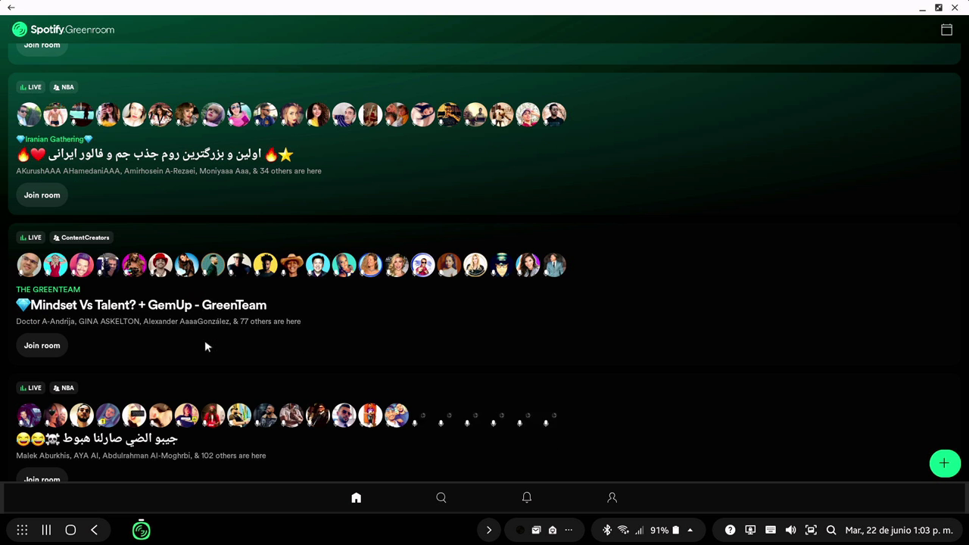
scroll(230, 436, "up", 3)
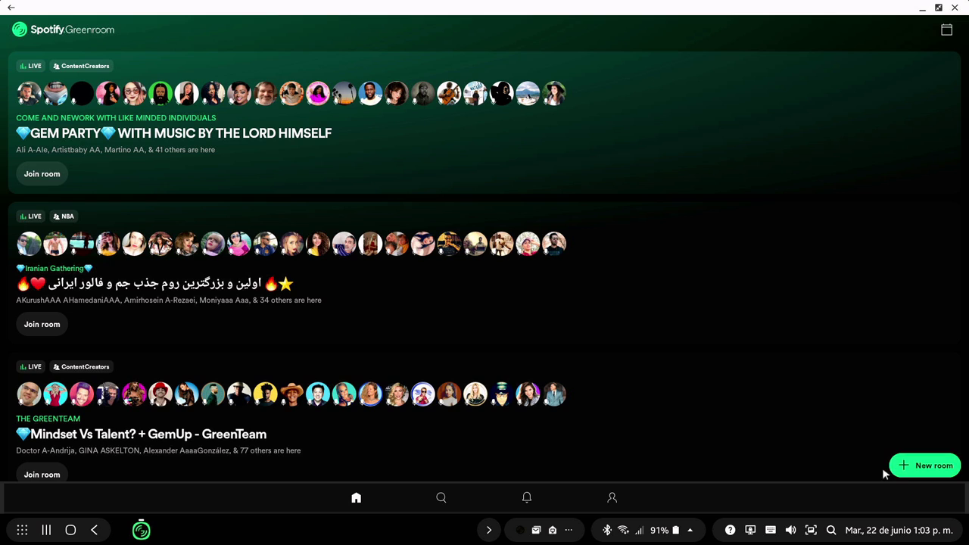
left_click(474, 490)
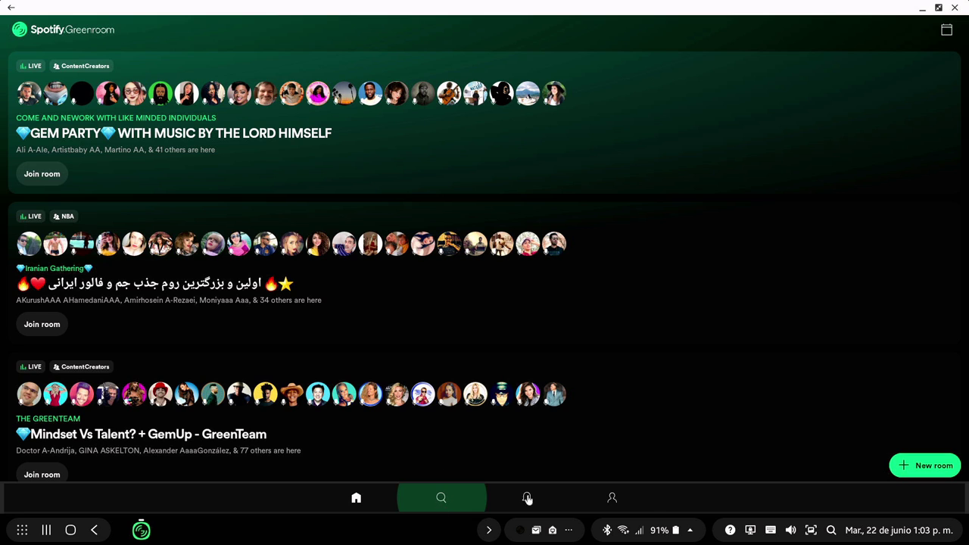
left_click(635, 499)
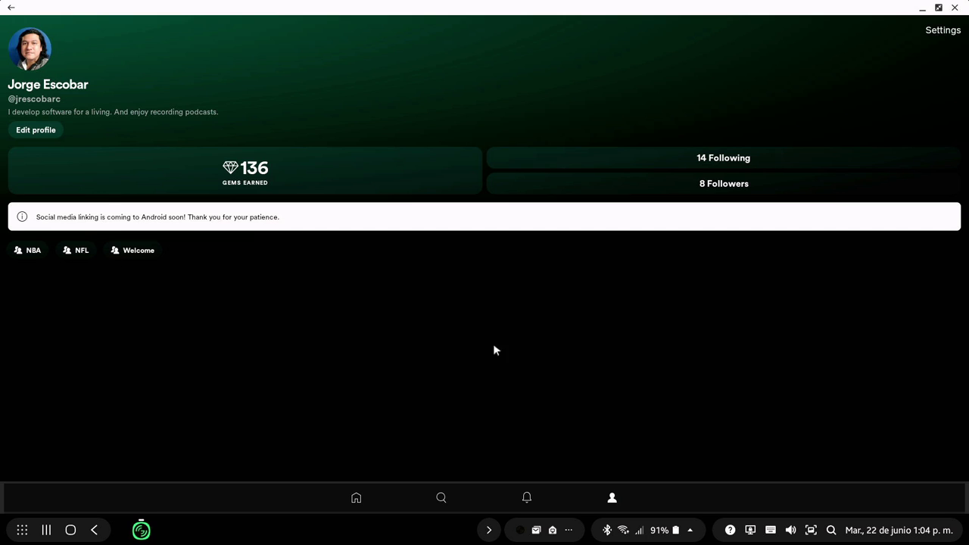
Look over the account settings, then return to the Home feed and browse the live rooms
left_click(944, 31)
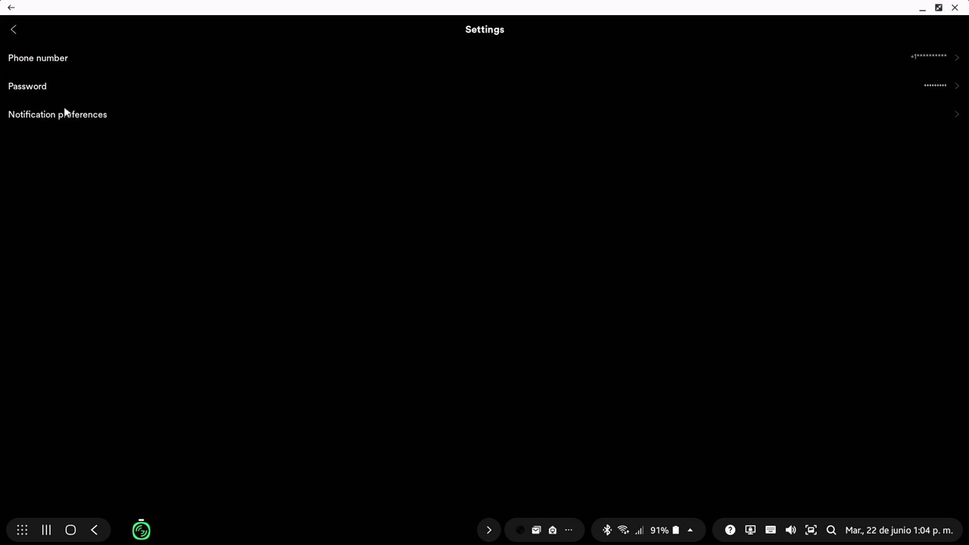
left_click(13, 30)
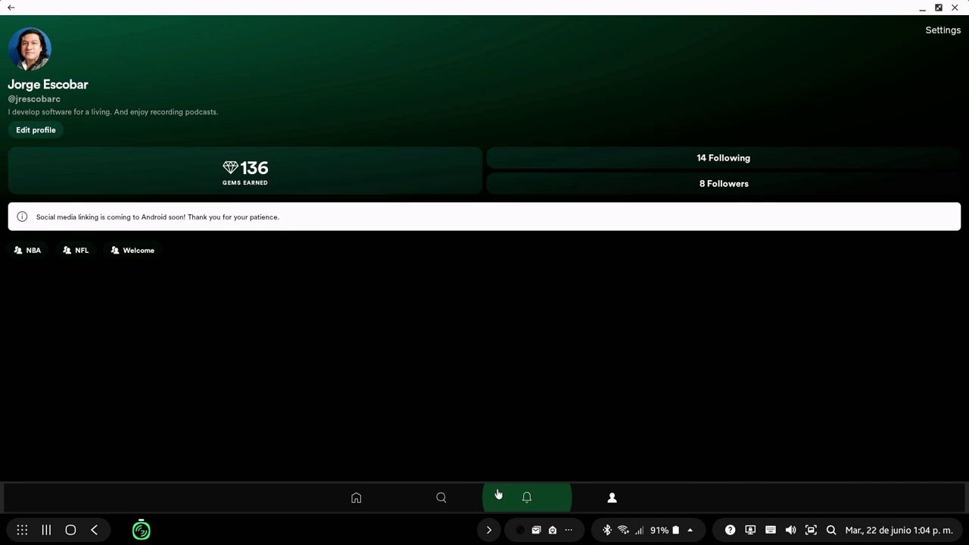
left_click(358, 500)
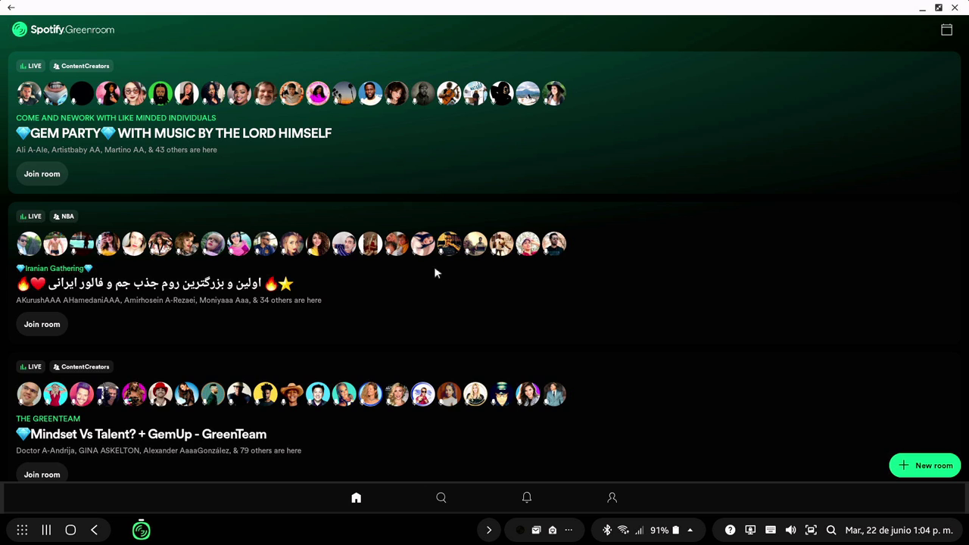
scroll(636, 307, "down", 3)
scroll(636, 308, "up", 3)
scroll(809, 391, "down", 6)
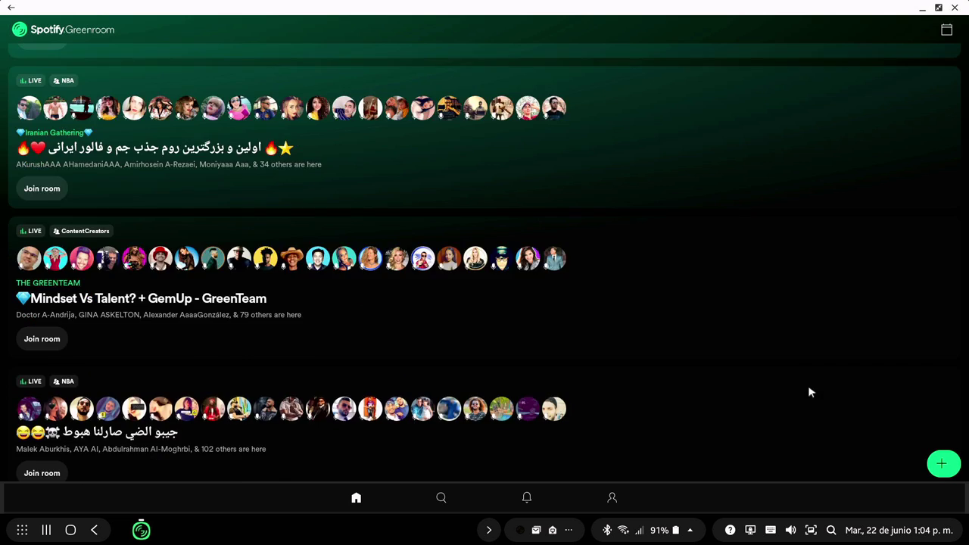
scroll(859, 439, "up", 6)
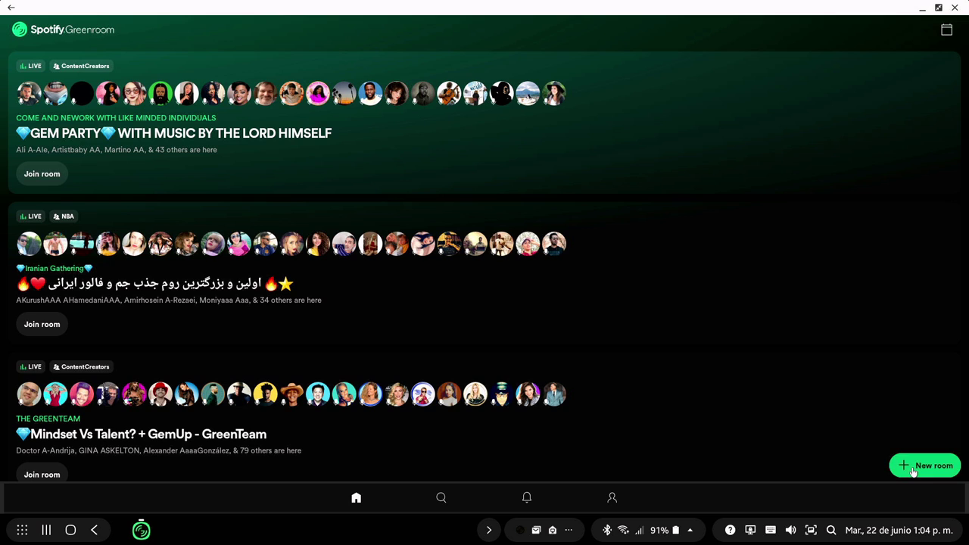
Start a new room and enter 'Learn to code' with a lowercase 'code'
left_click(918, 474)
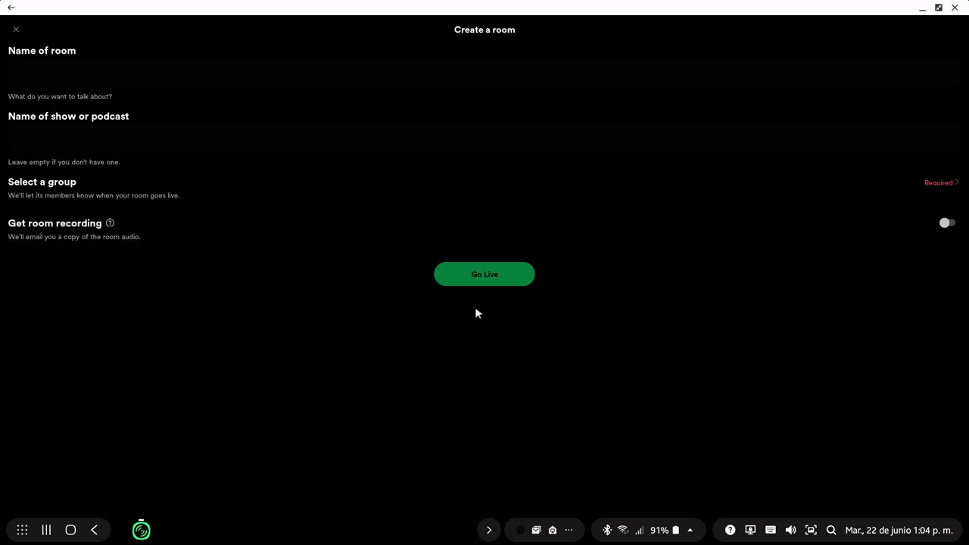
left_click(84, 72)
type("Learn t")
type("o Code")
key("Left")
key("Left")
key("Left")
key("BackSpace")
type("c")
key("Right")
key("Delete")
Move 'Learn to code' out of the room name into the show or podcast name field
left_click(133, 141)
left_click_drag(89, 73, 8, 70)
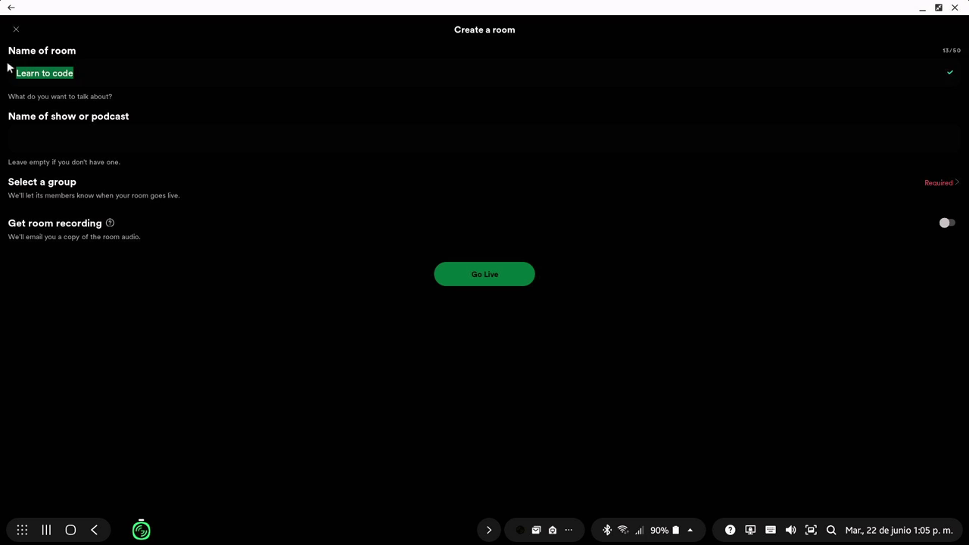
key("ctrl+x")
left_click(158, 139)
key("ctrl+v")
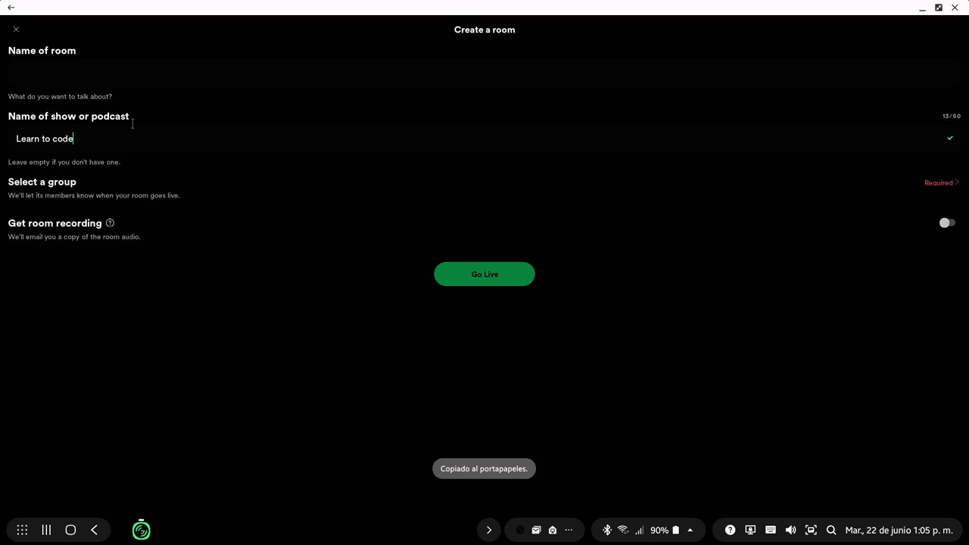
Title the room 'What can you do with just HTML and CSS?' and bring up the group picker
left_click(82, 71)
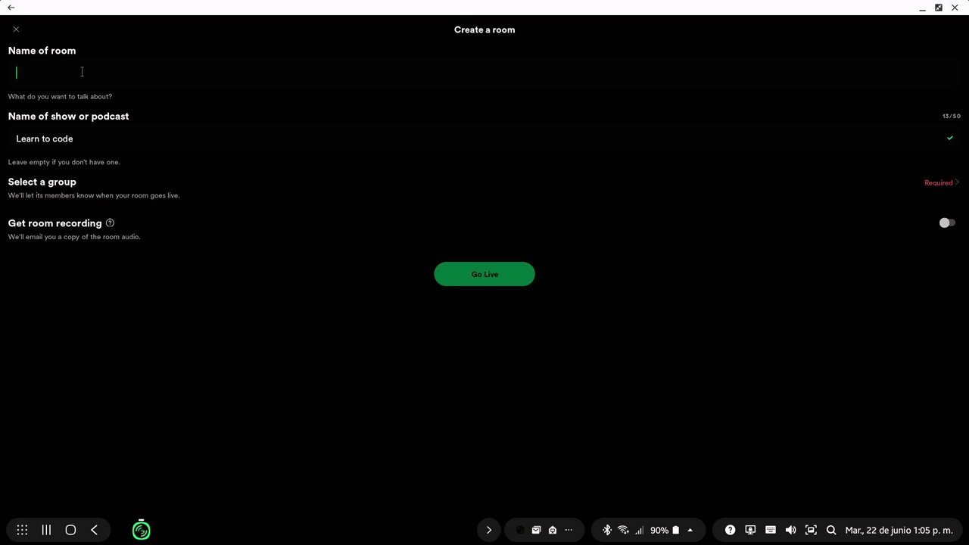
type("What can yo")
type("u do with")
type(" just ")
type("HTML")
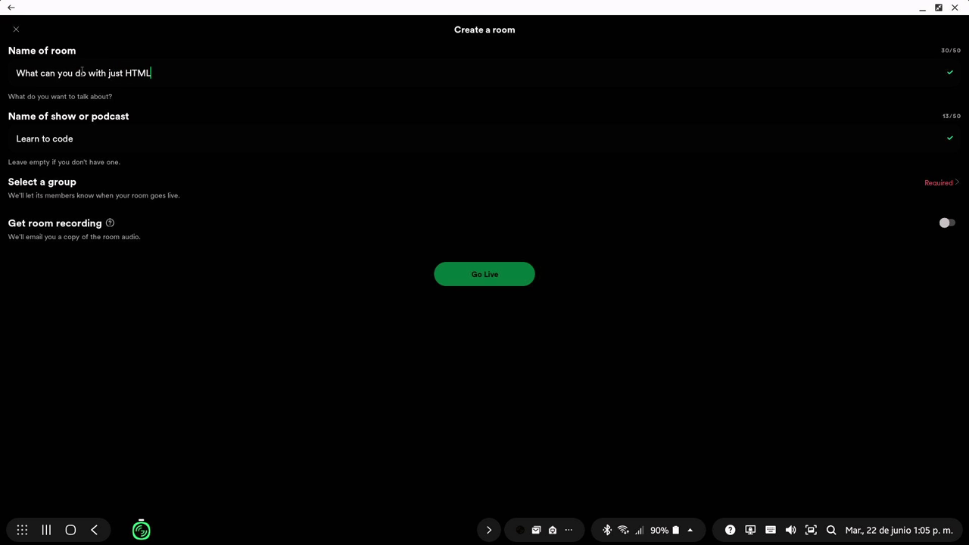
type(" and CSS")
type("?")
left_click_drag(244, 75, 2, 64)
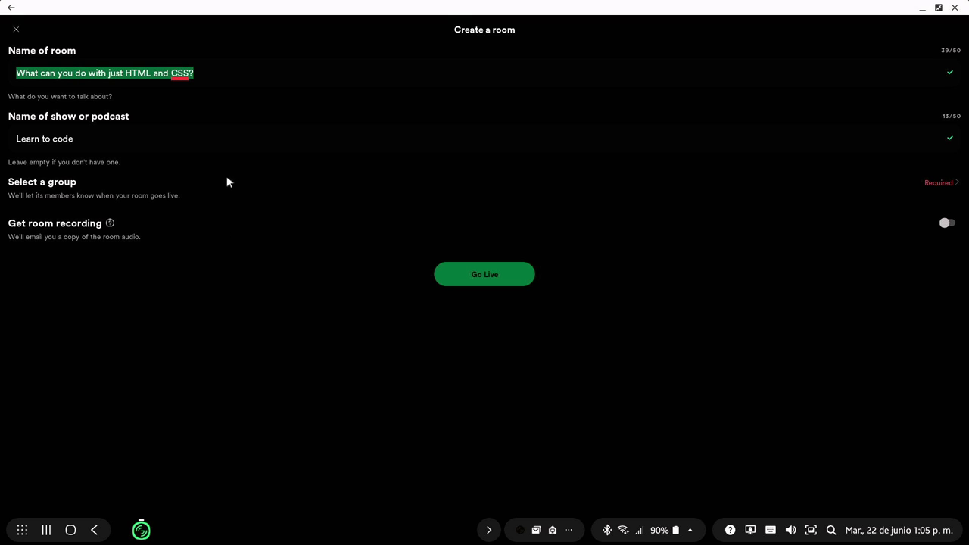
double_click(113, 132)
left_click(111, 135)
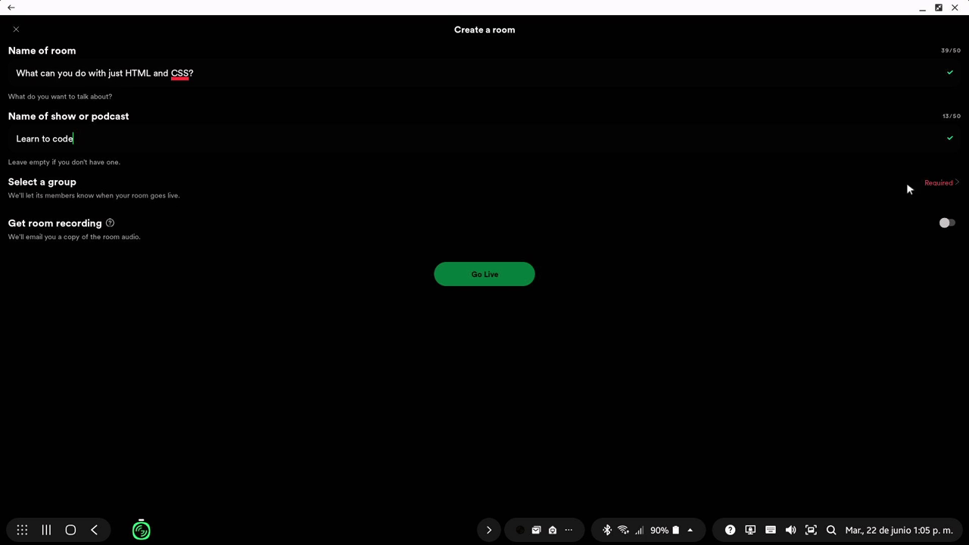
left_click(954, 189)
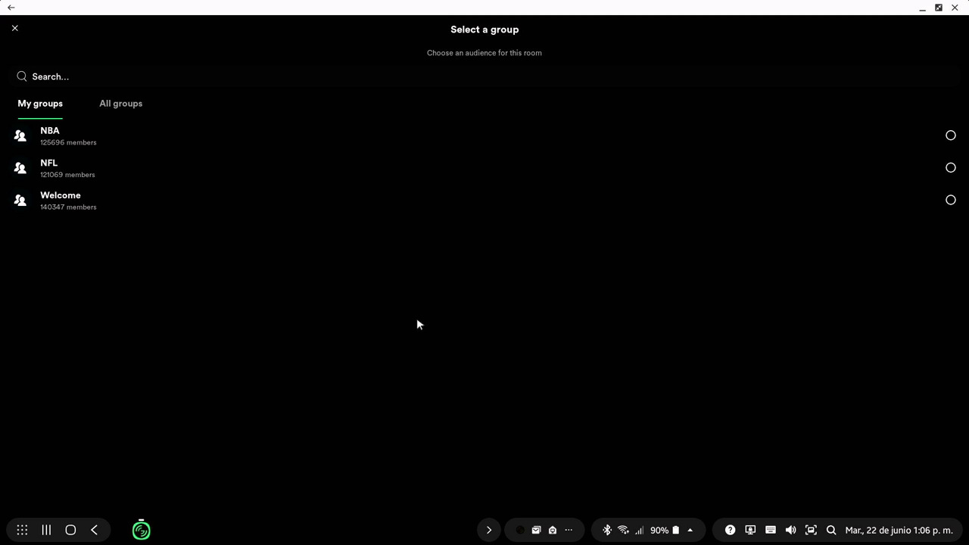
Search all groups for 'programming' and pick it as the room's audience
left_click(127, 109)
left_click(127, 109)
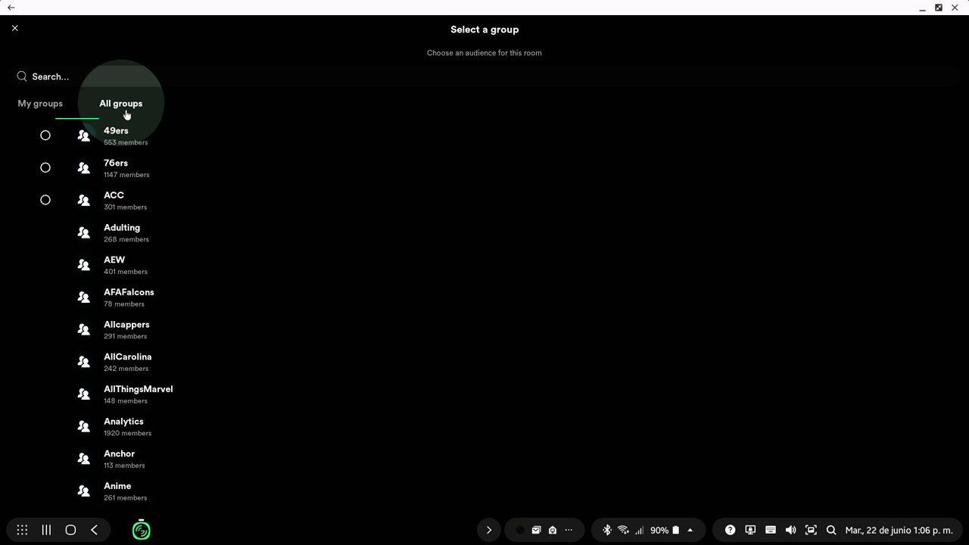
left_click(95, 71)
type("programming")
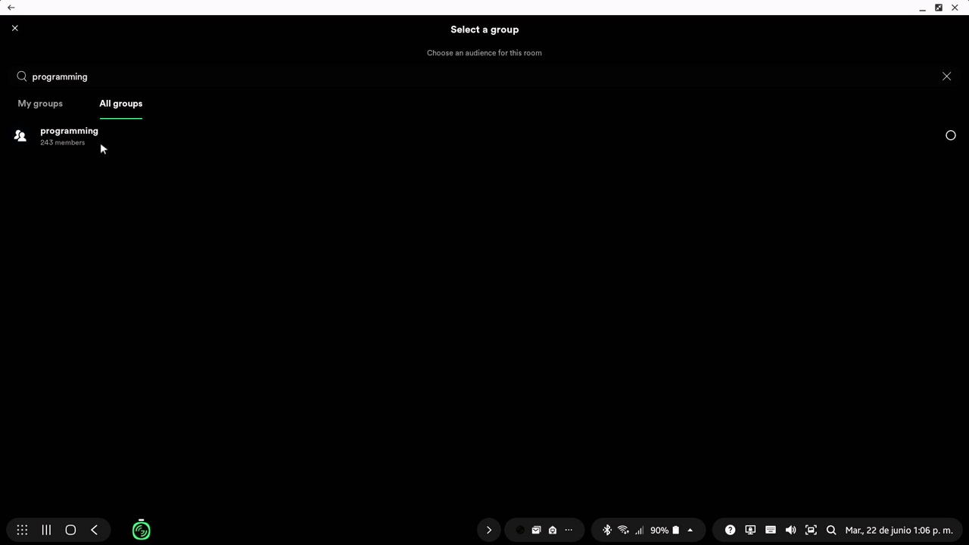
left_click(951, 136)
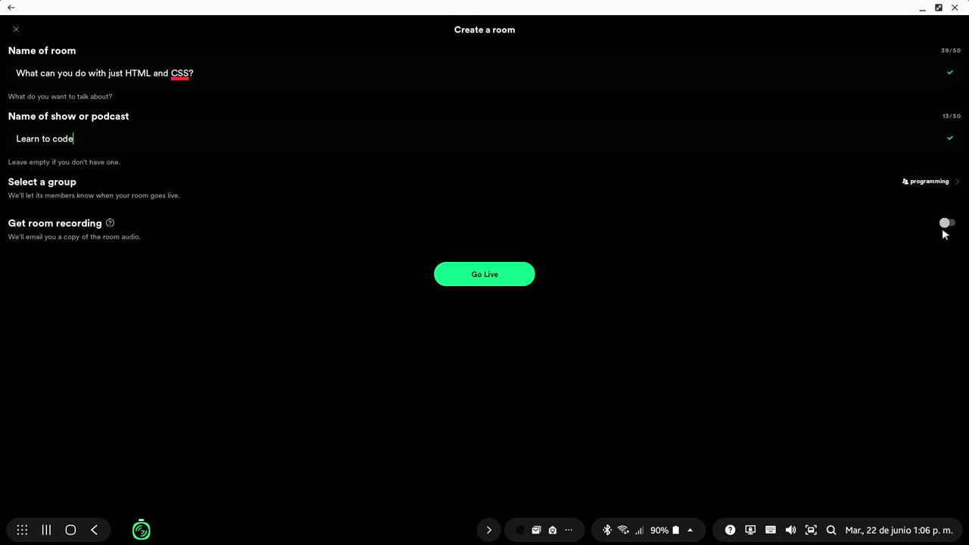
Take the HTML and CSS room live, then mute and unmute the microphone to test it
left_click(463, 282)
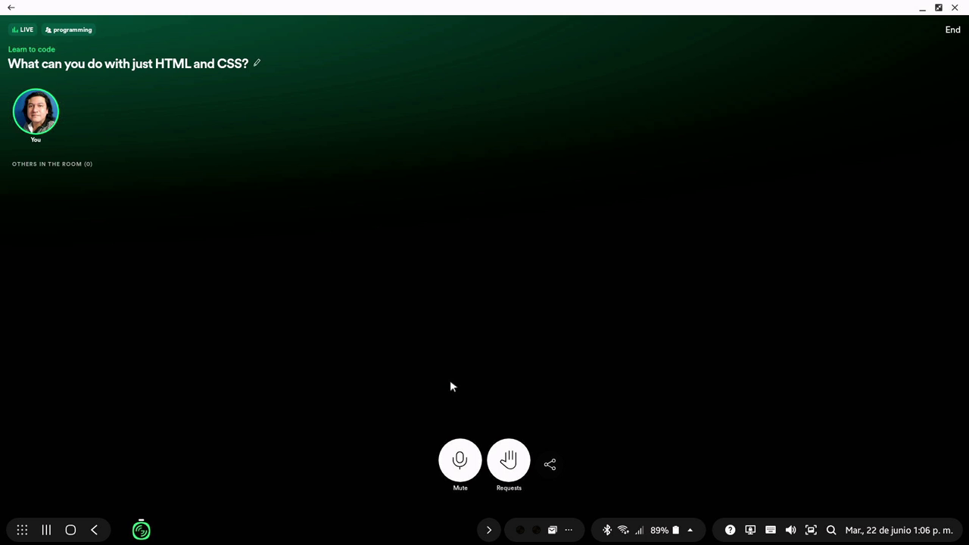
left_click(460, 476)
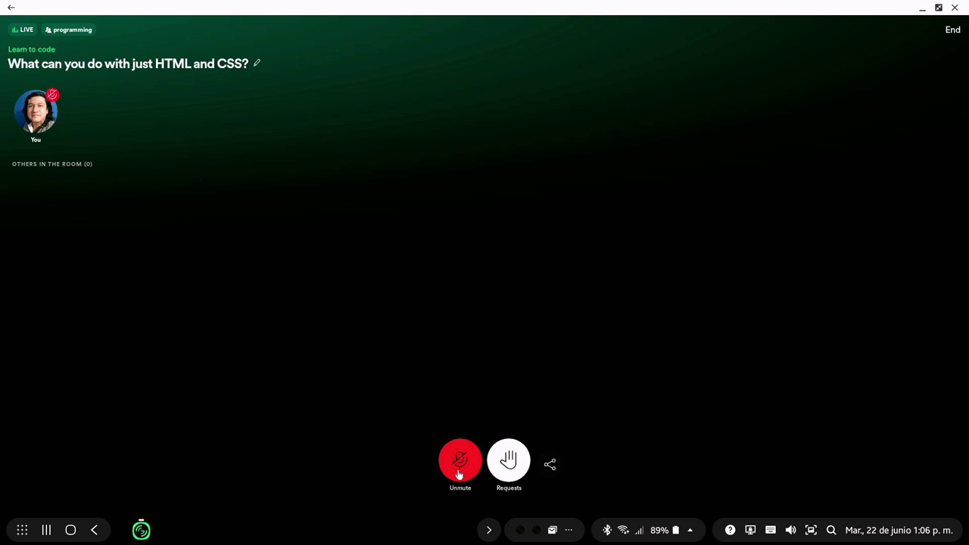
left_click(459, 475)
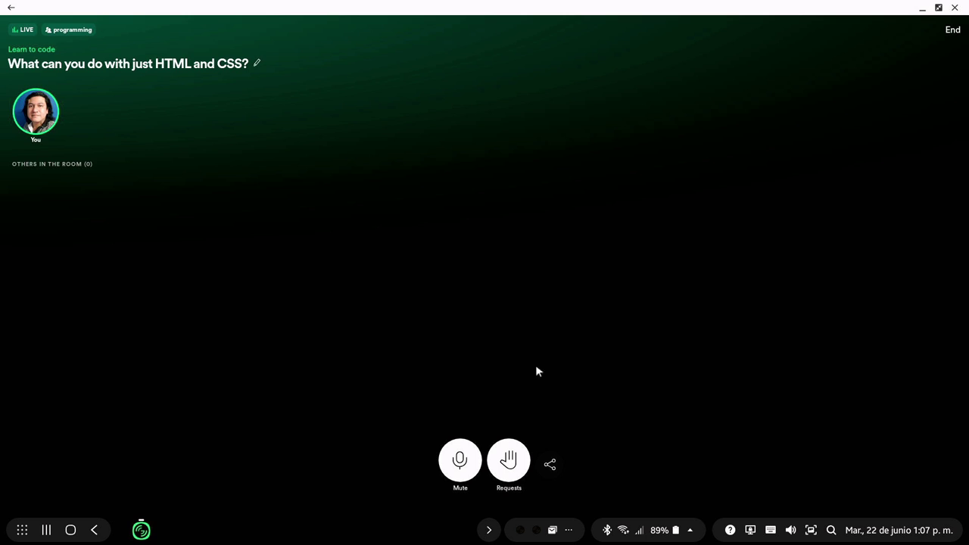
Bring up the live room's share sheet, dismissing the Messenger window that appears
left_click(550, 467)
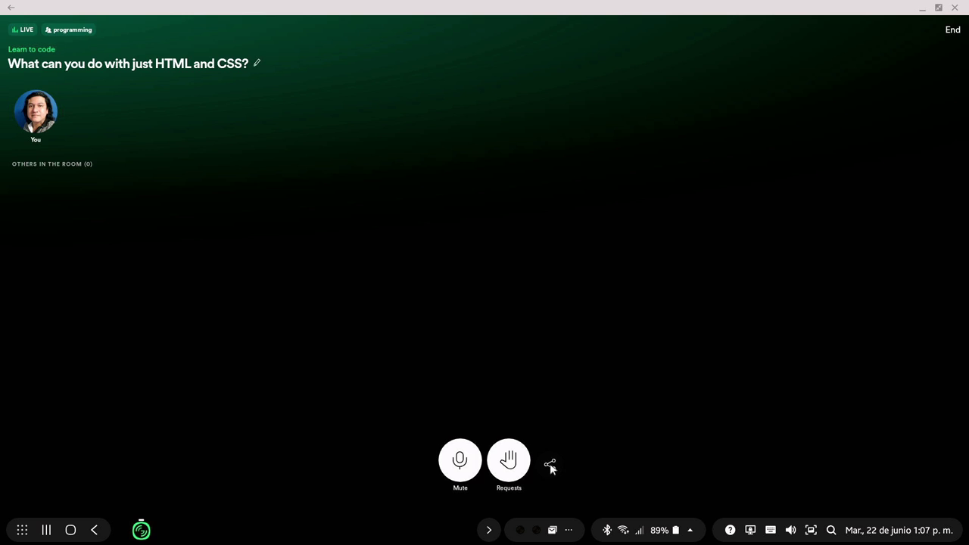
left_click(550, 464)
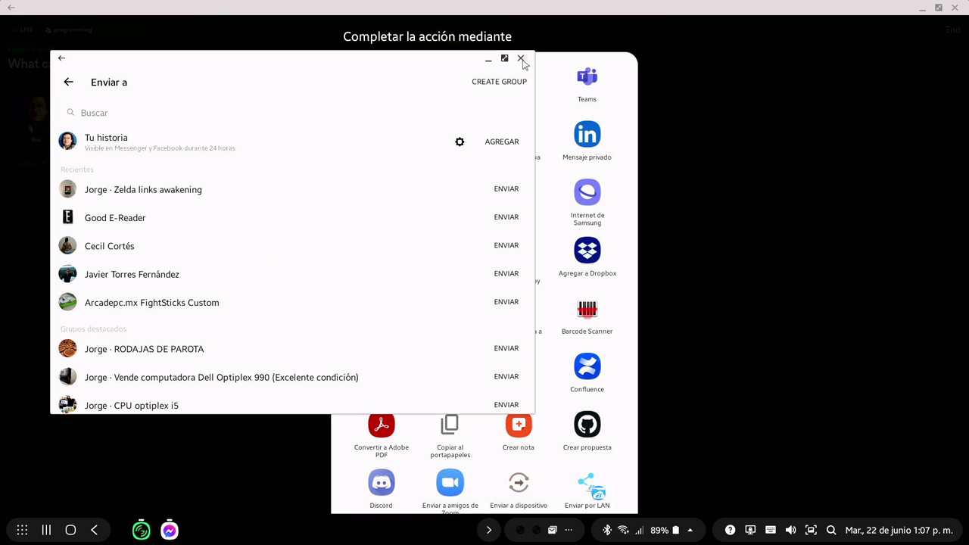
left_click(521, 58)
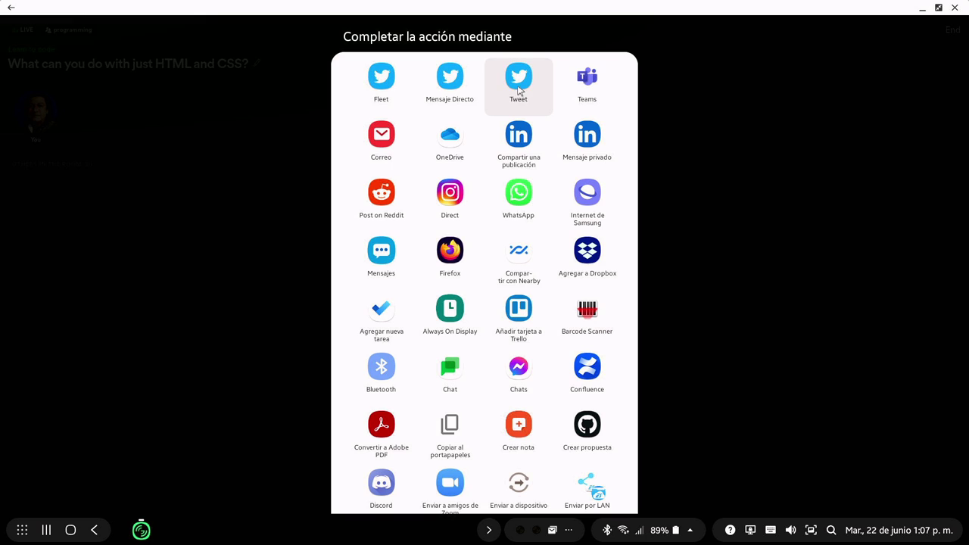
Start a tweet with the room link and insert #learntocode before the quoted title
left_click(524, 91)
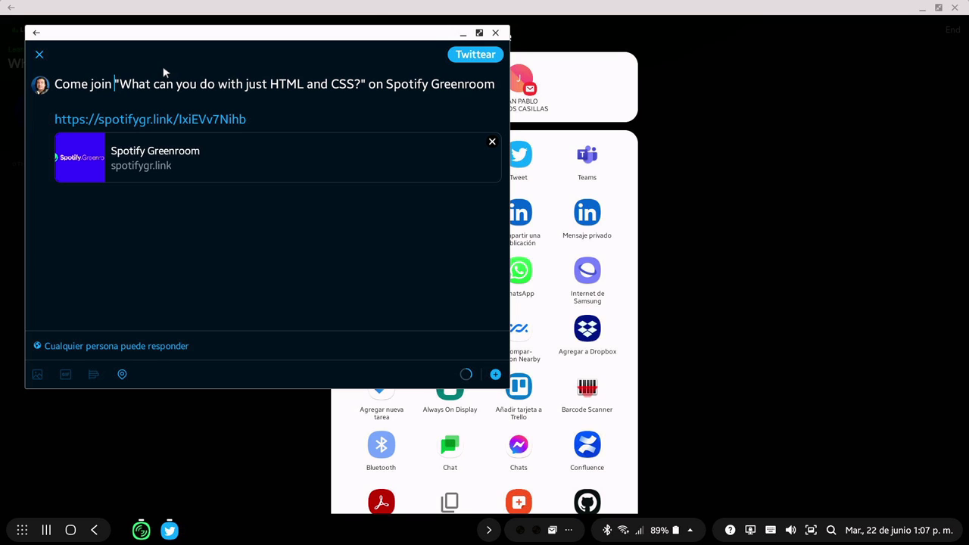
type("#")
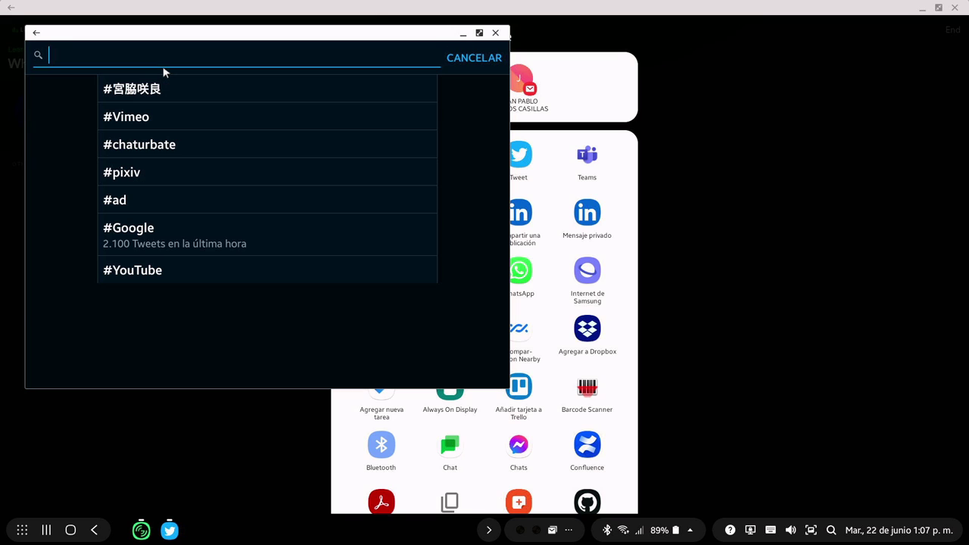
type("learnToCo")
type("de")
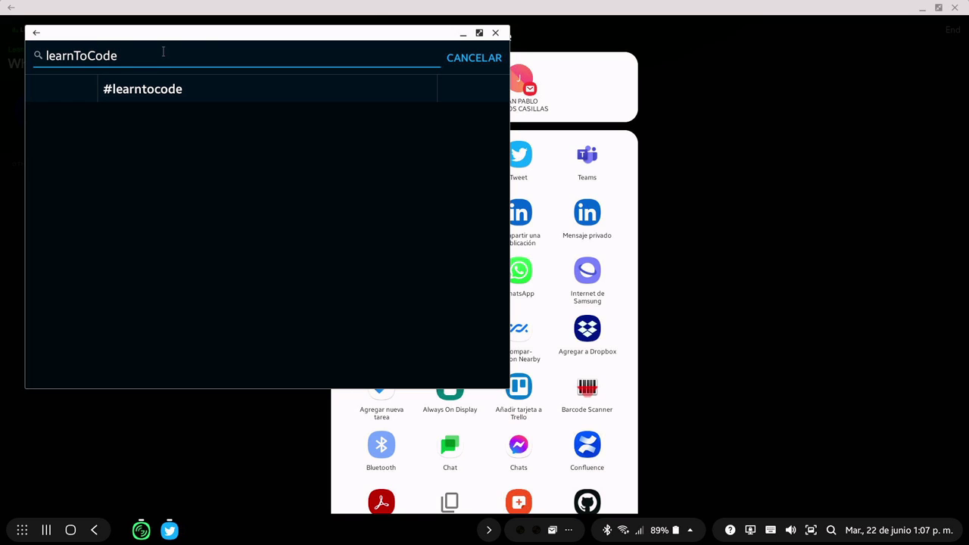
left_click(466, 59)
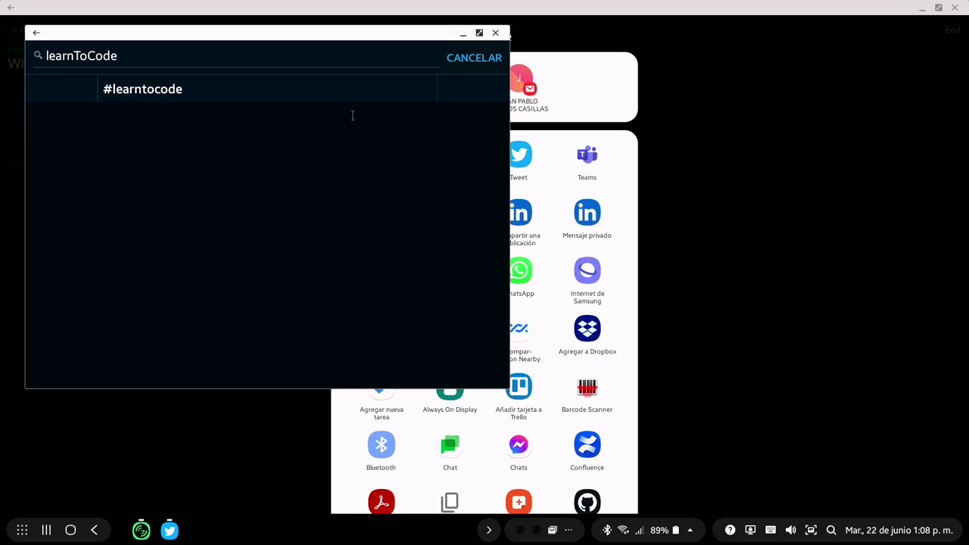
left_click(159, 88)
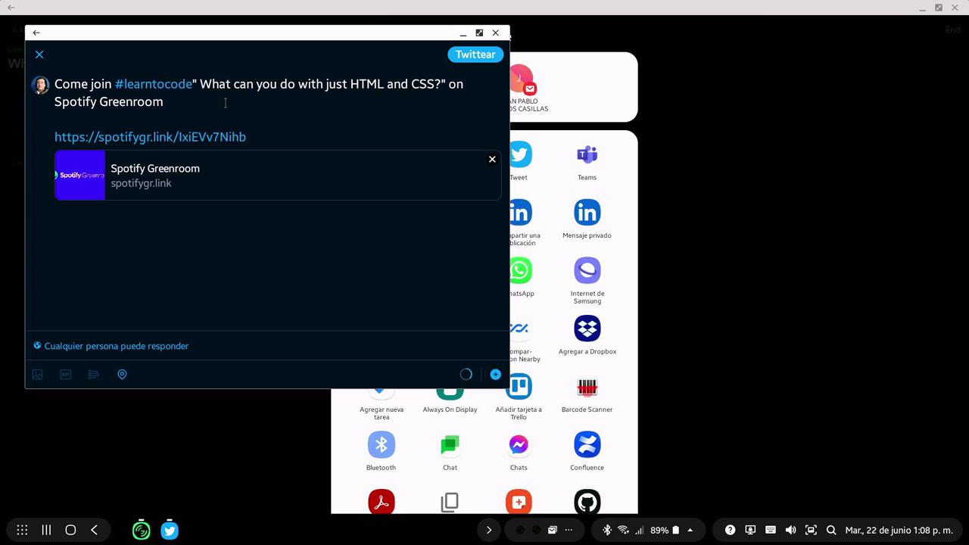
key("BackSpace")
key("Left")
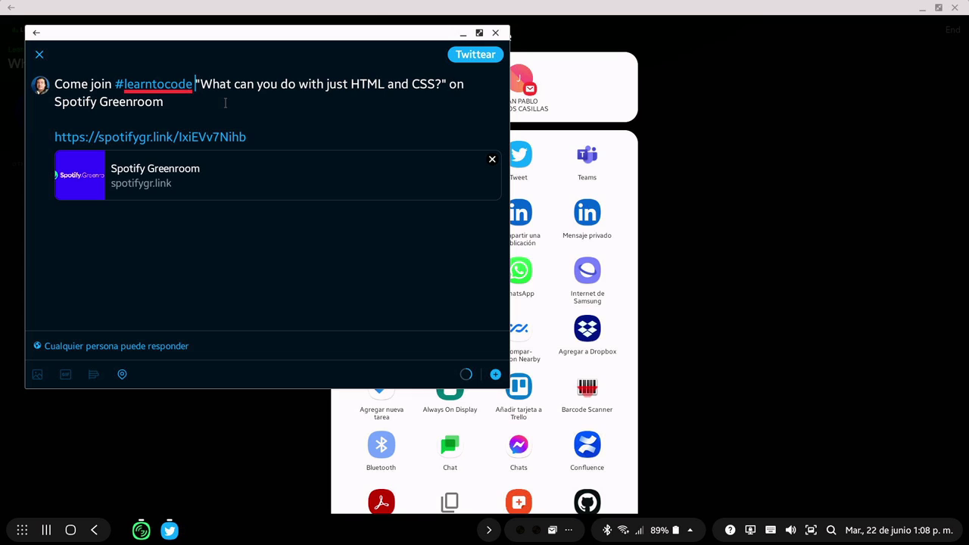
key("BackSpace")
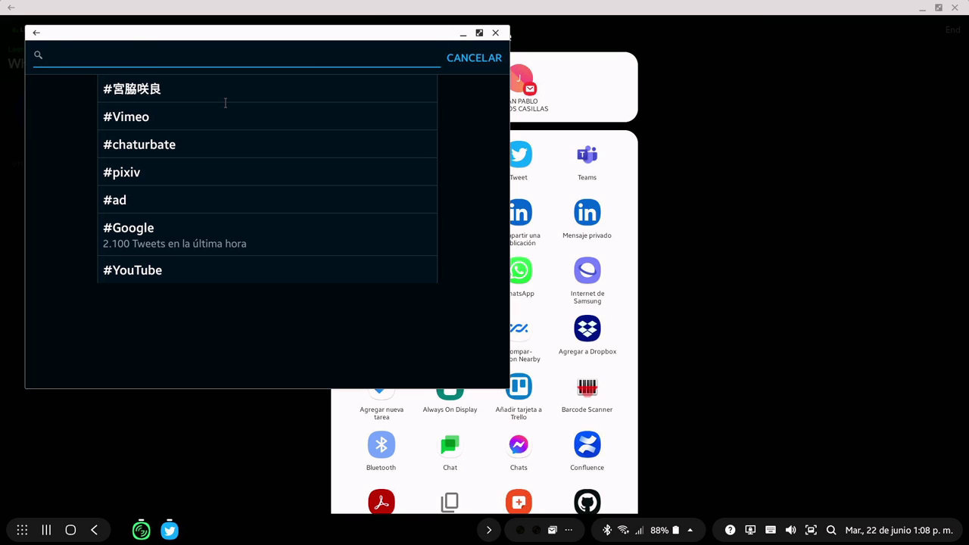
Add #podcast so the draft reads 'Come join #learntocode #podcast'
type("#podcast")
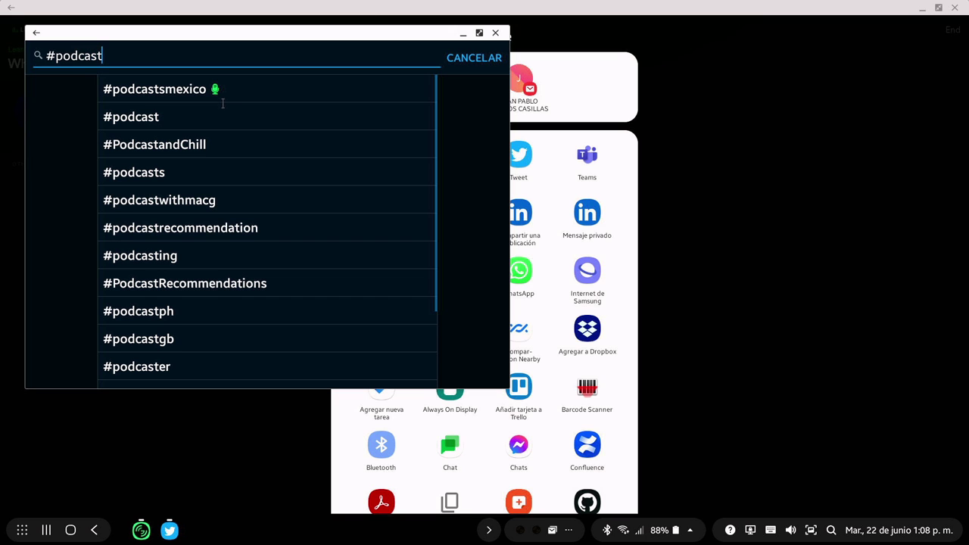
left_click(204, 118)
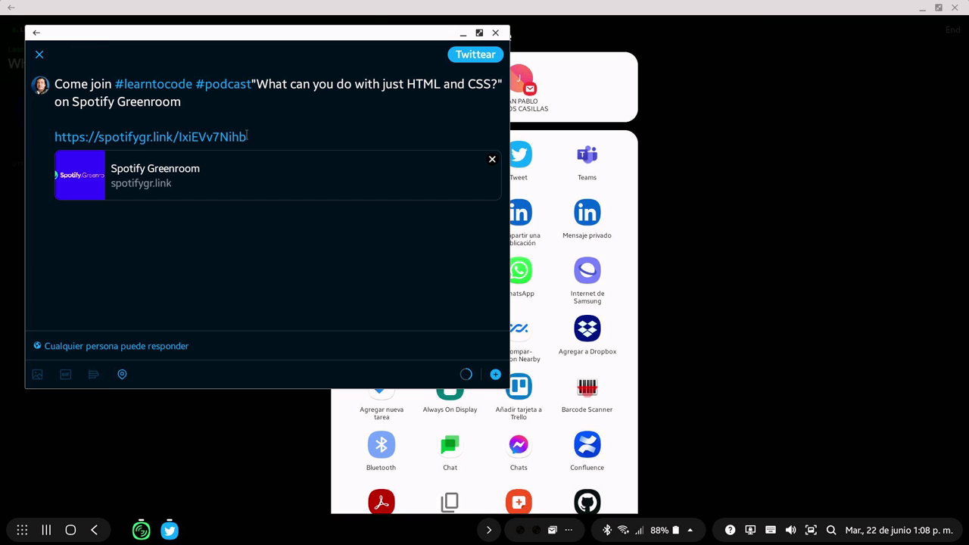
left_click(253, 82)
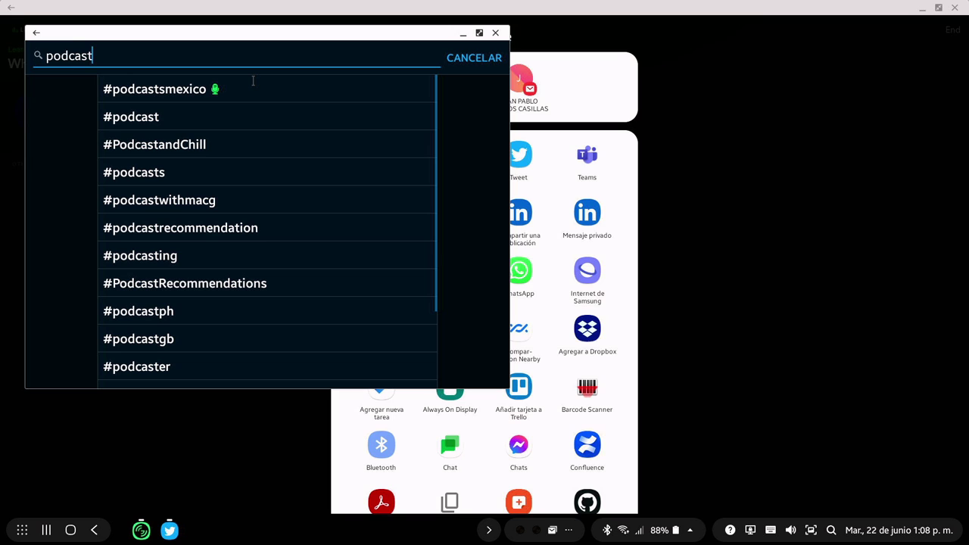
key("Escape")
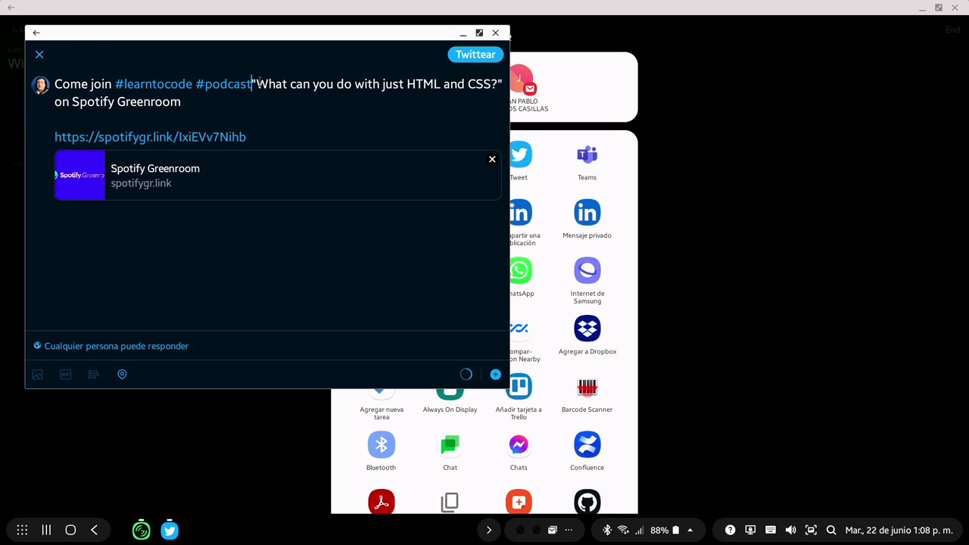
Tag the title's keywords so it reads 'What can you do with just #HTML and #CSS?'
left_click(287, 109)
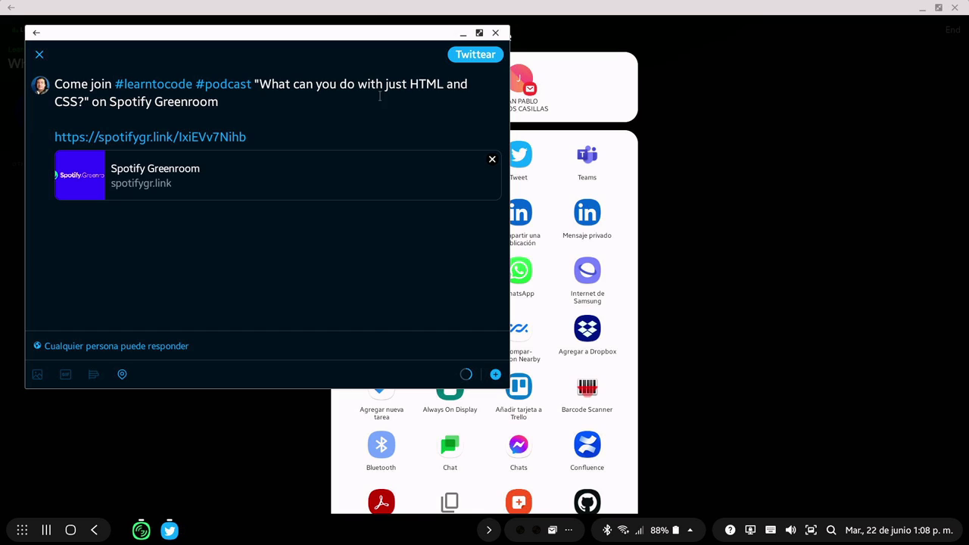
left_click(409, 83)
type("#")
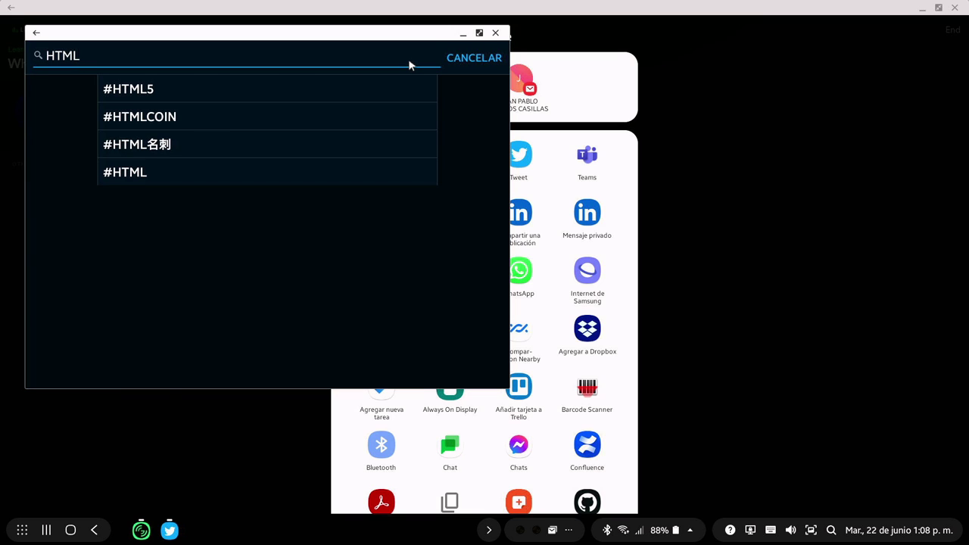
key("Escape")
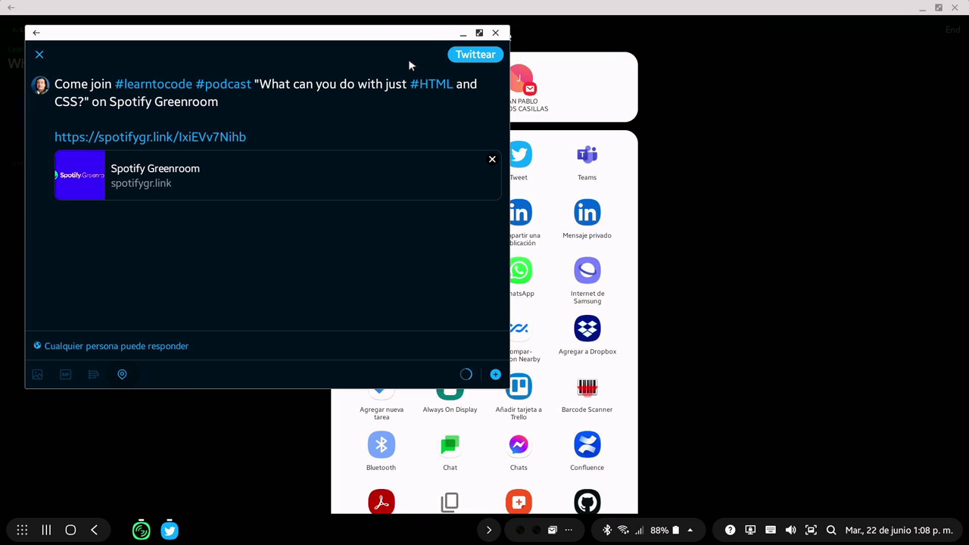
left_click(57, 96)
type("#")
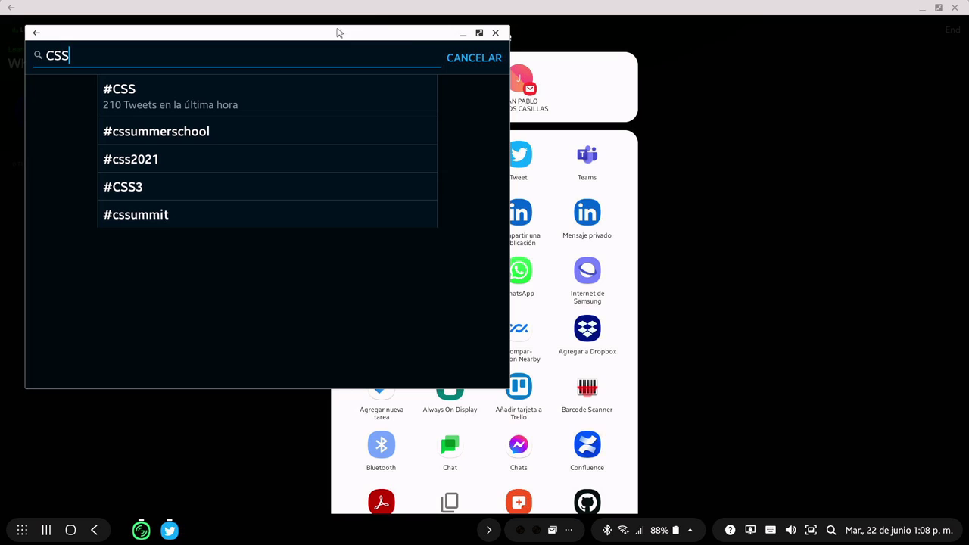
left_click(365, 98)
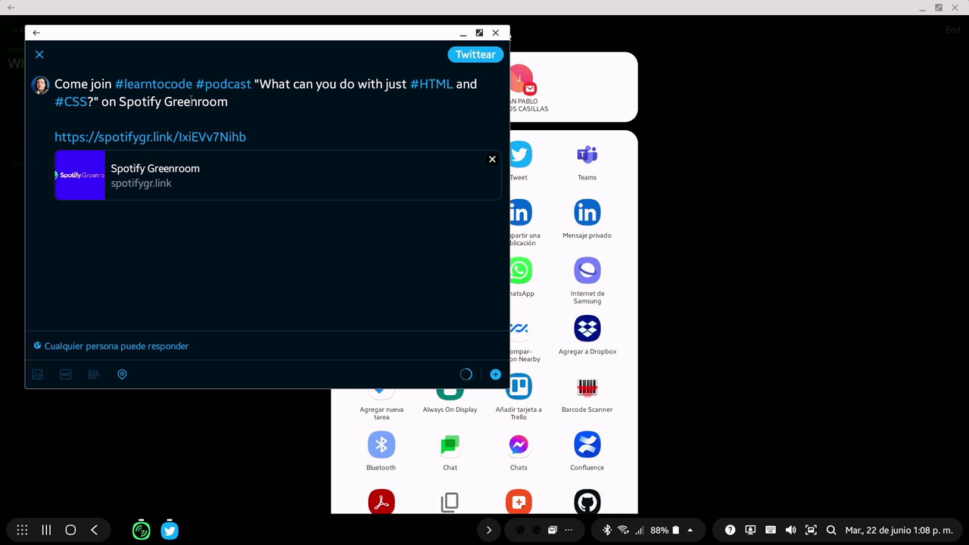
type("@")
type("Spotify")
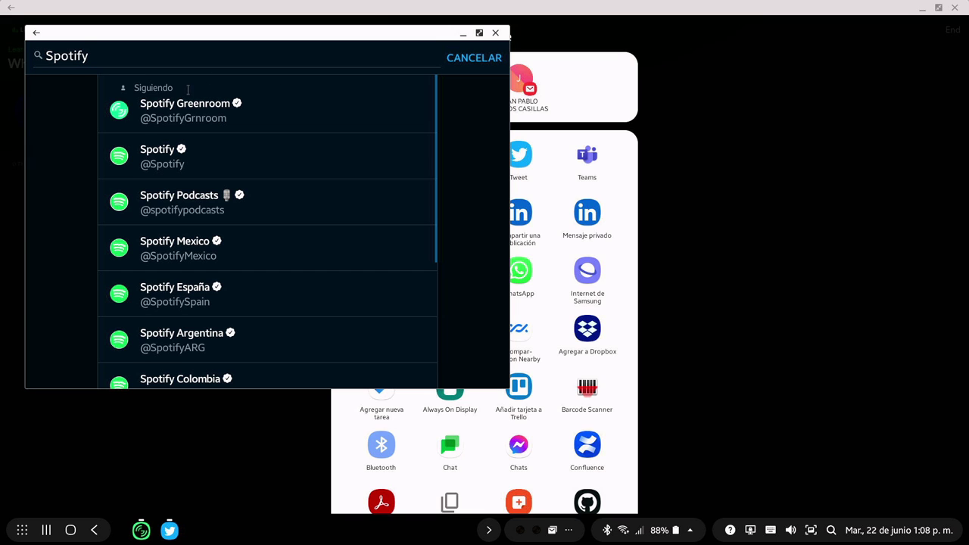
left_click(190, 160)
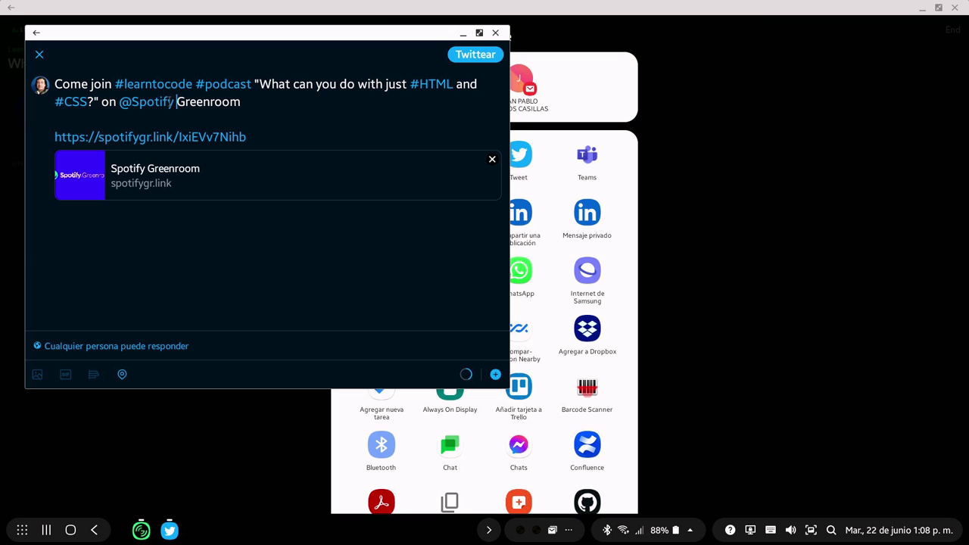
type("@")
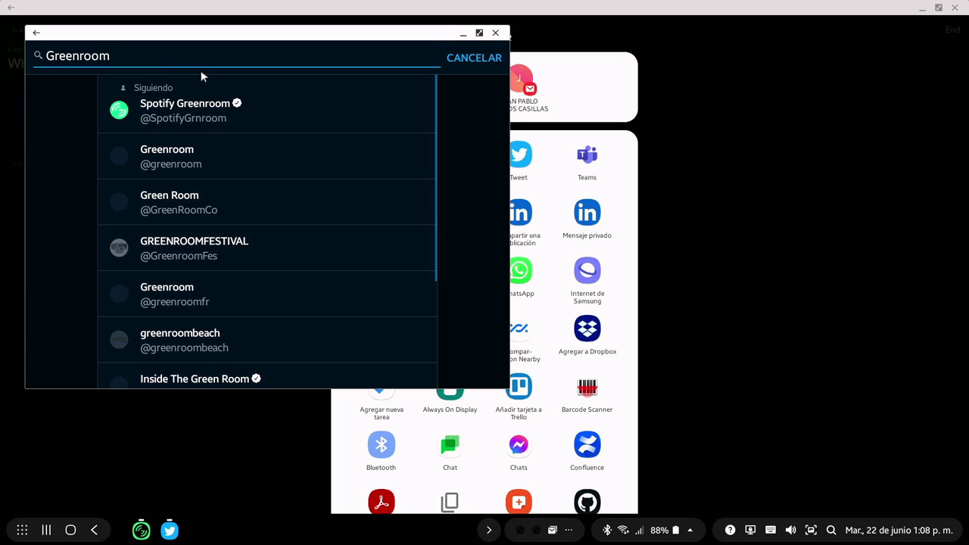
left_click(206, 106)
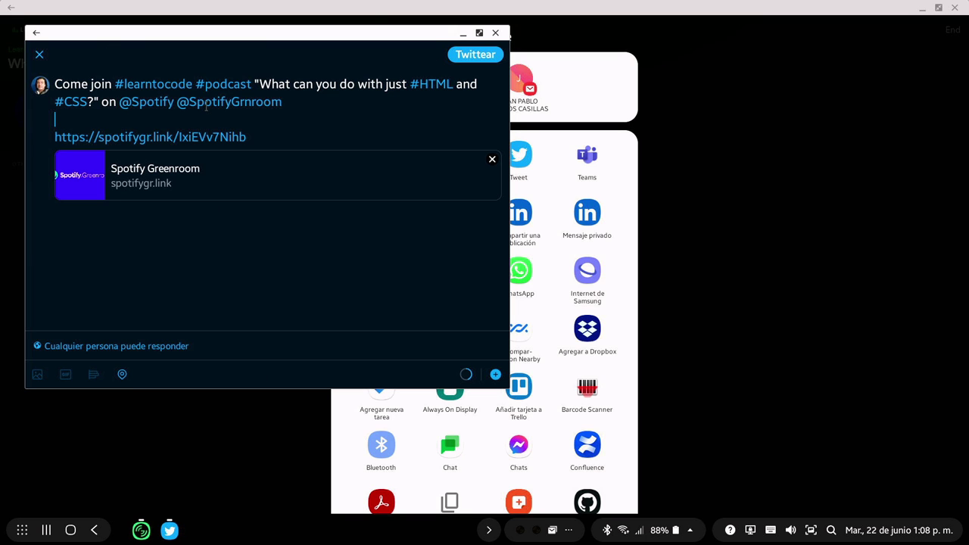
left_click(310, 113)
left_click(303, 81)
type("#")
type("spotify")
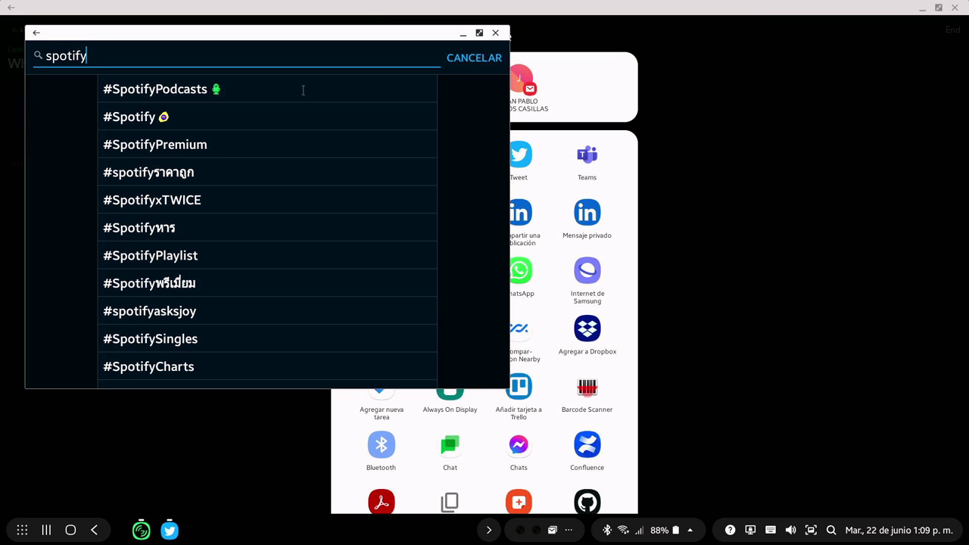
Insert #SpotifyPodcasts, then #GreenRoom on the next line, just above the Greenroom link
left_click(303, 90)
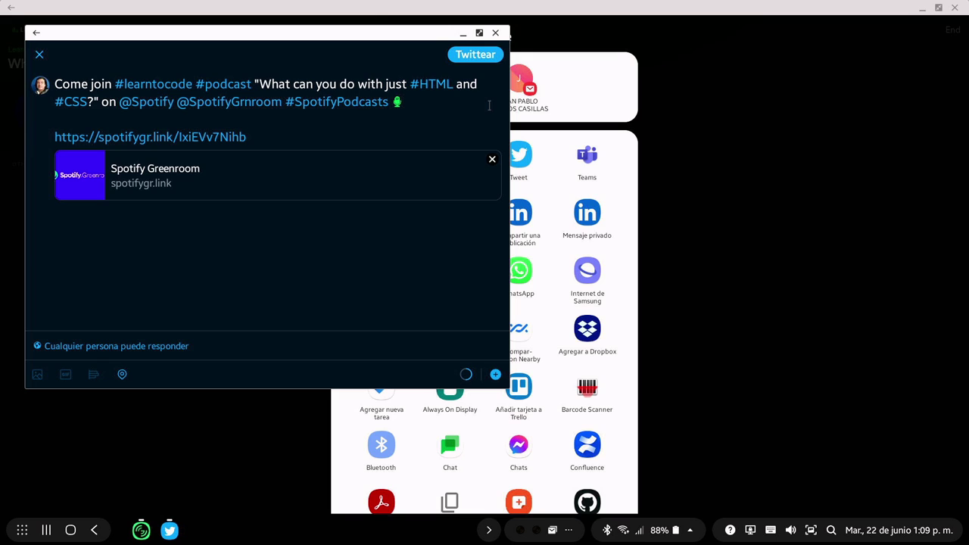
type("#")
type("spotify")
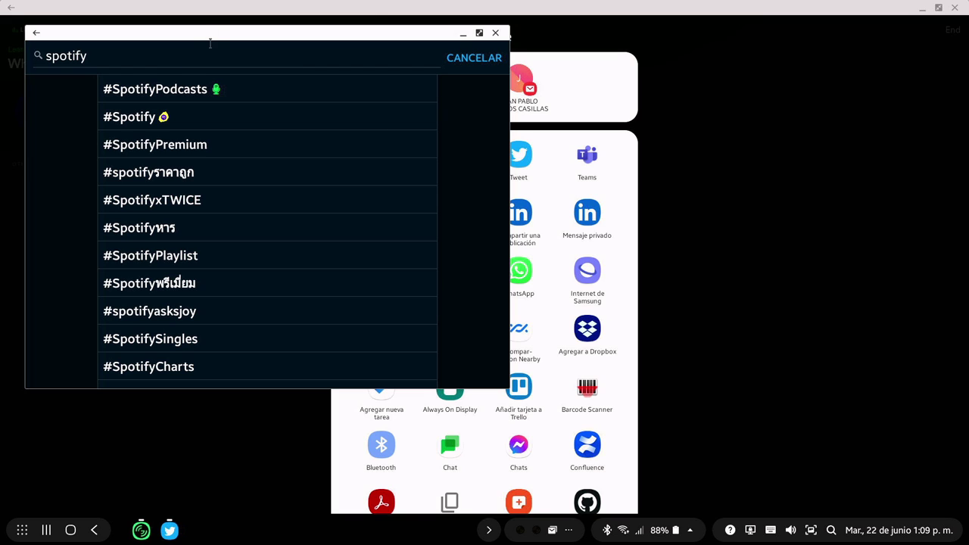
left_click(193, 61)
type("gr")
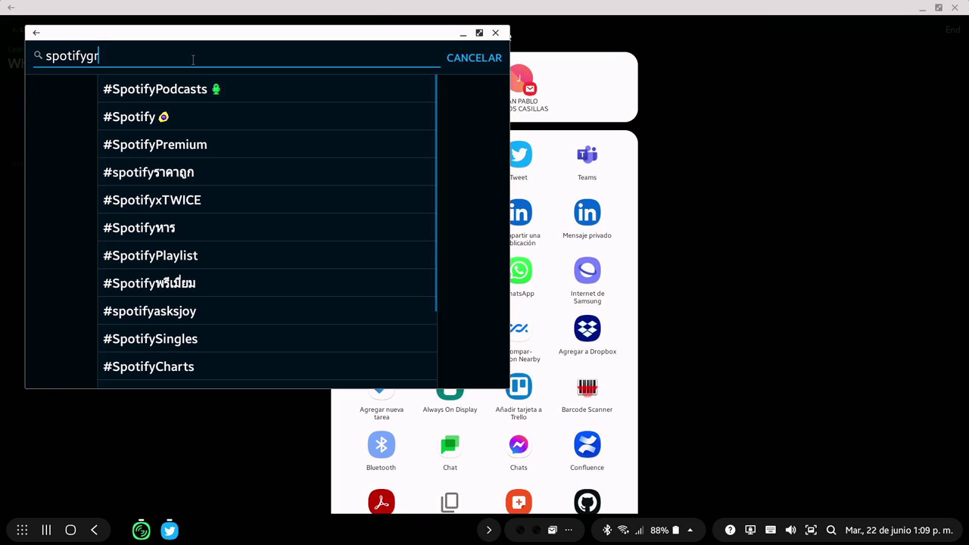
type("een")
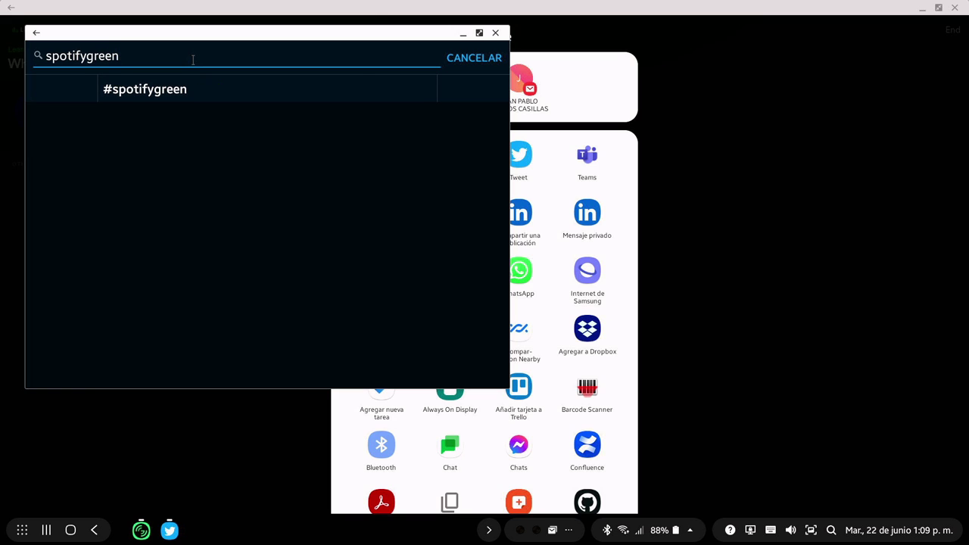
key("BackSpace")
key("BackSpace")
key("BackSpace")
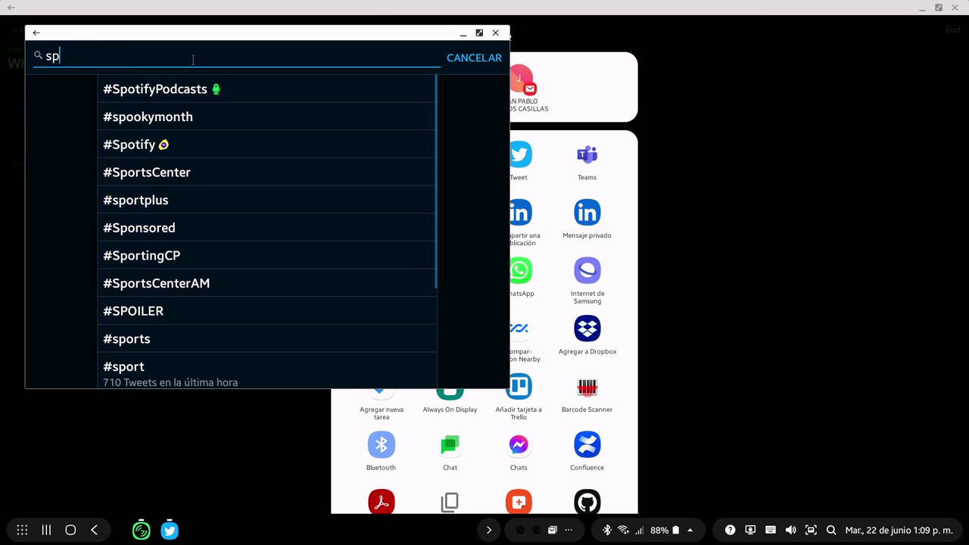
type("#")
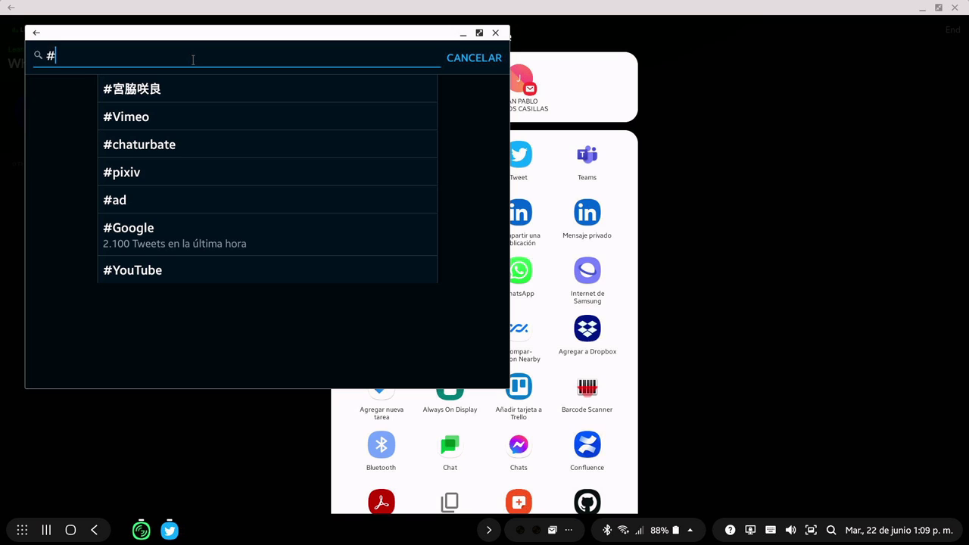
type("greenroom")
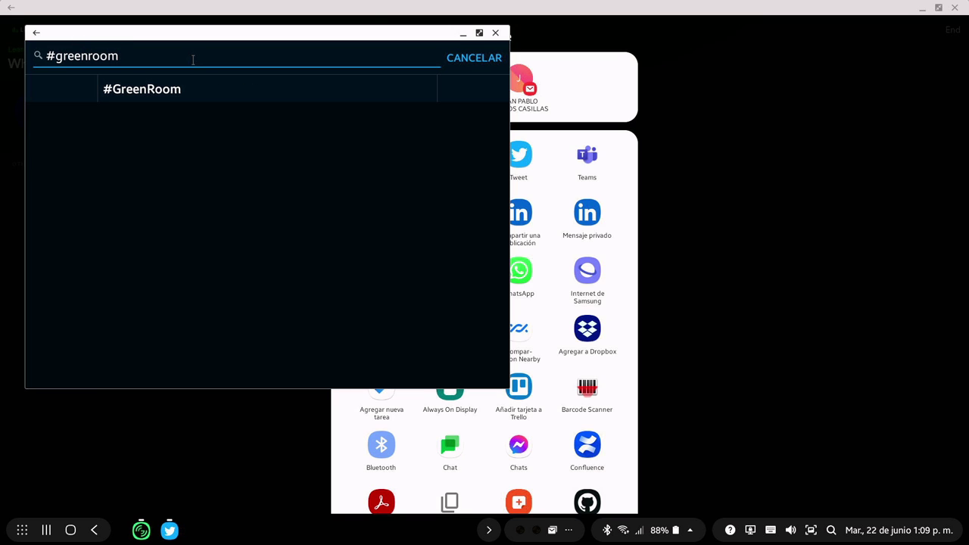
left_click(171, 88)
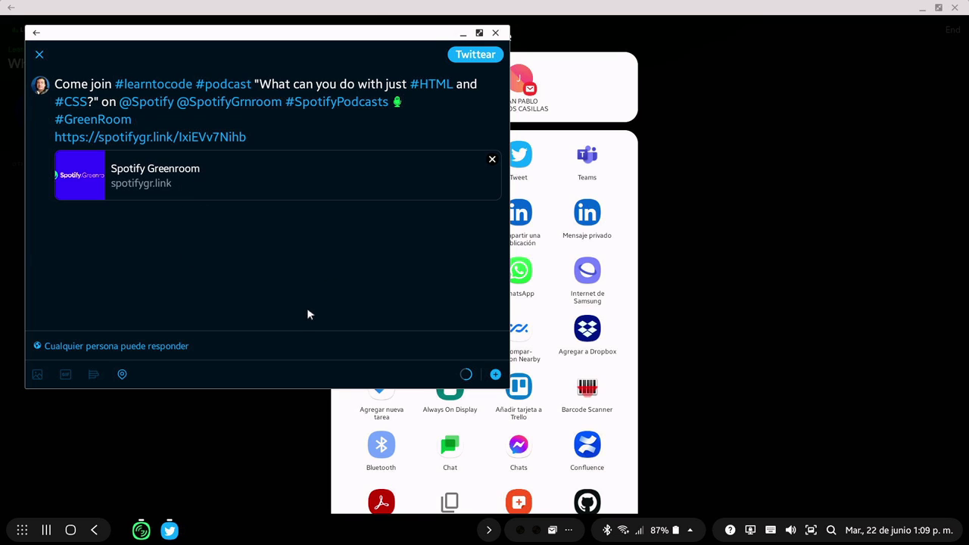
Post the tweet and dismiss the share sheet to return to the live room
left_click(483, 58)
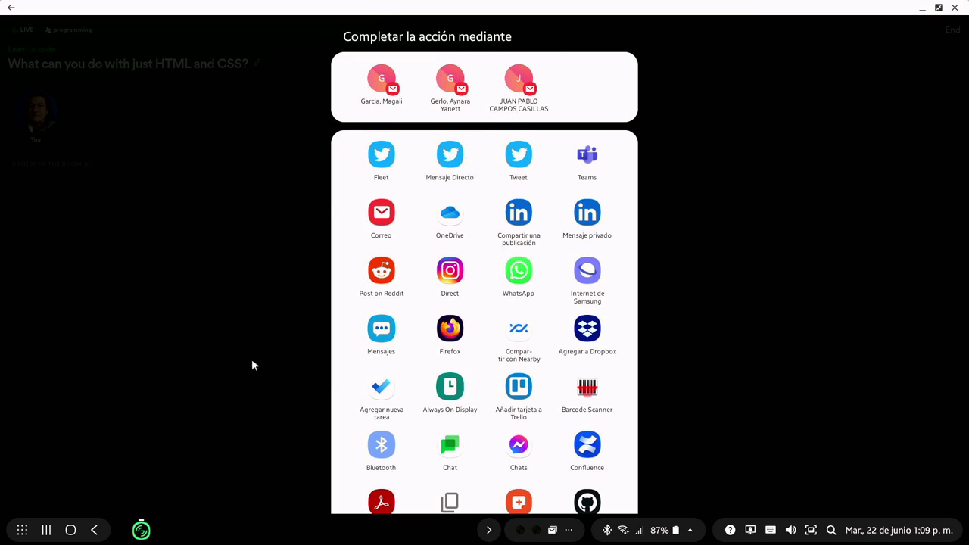
left_click(213, 393)
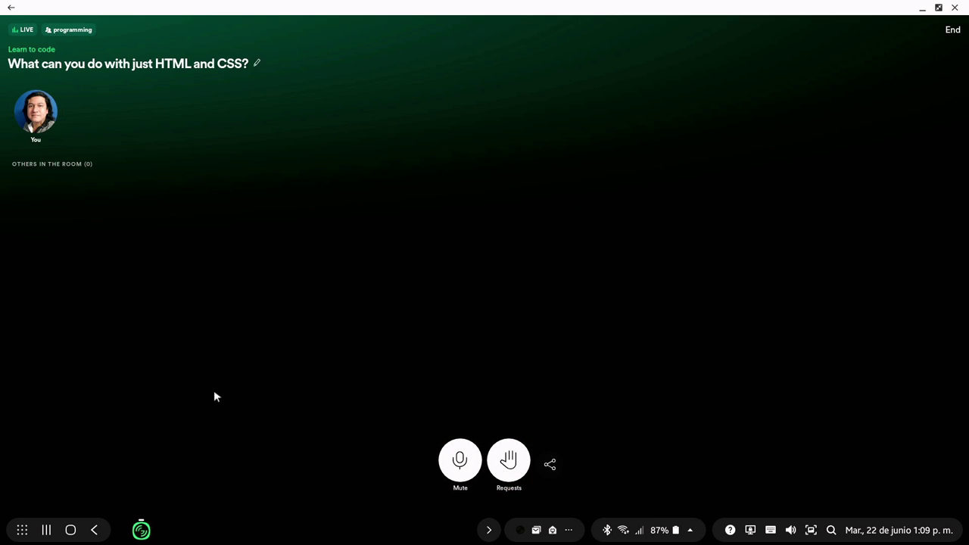